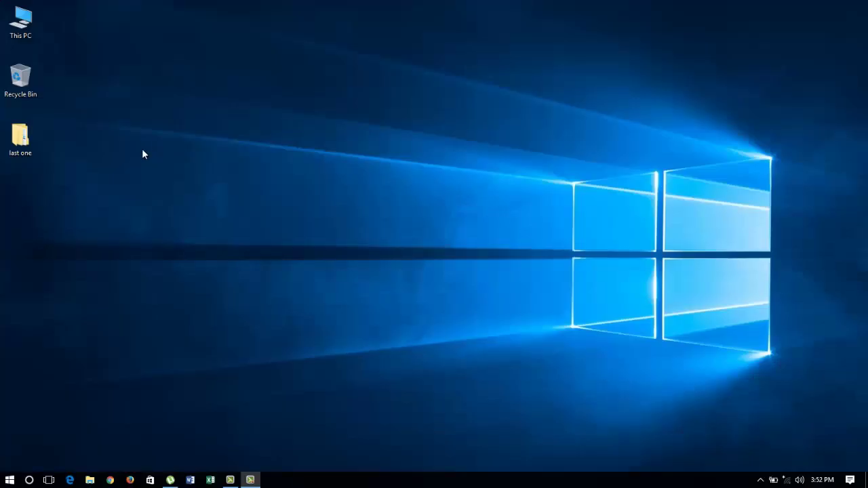
Open the Computer Management console for This PC
{"action": "right_click", "coordinate": [27, 28]}
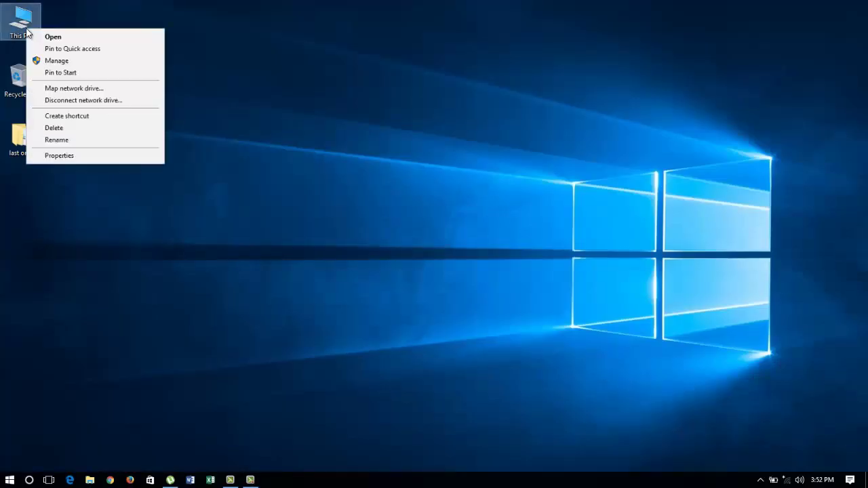
{"action": "left_click", "coordinate": [78, 63]}
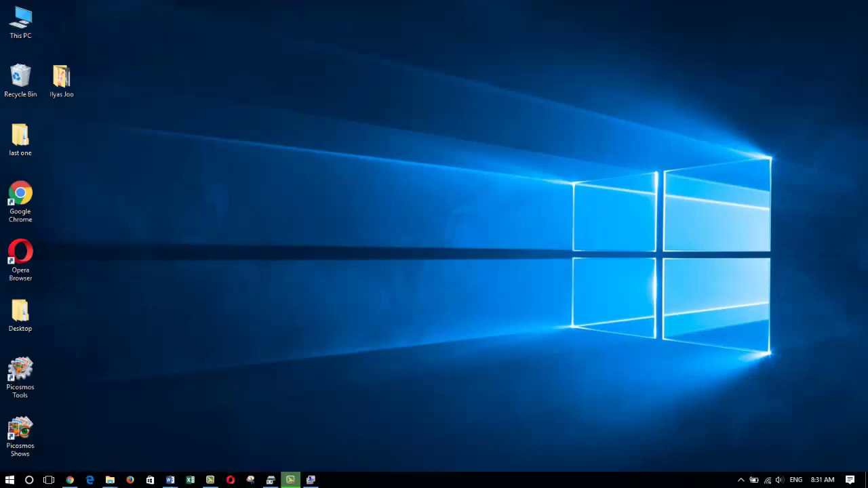
Examine the Local Disk (C:) and New Volume (D:) drives in This PC, and close the window
{"action": "double_click", "coordinate": [20, 20]}
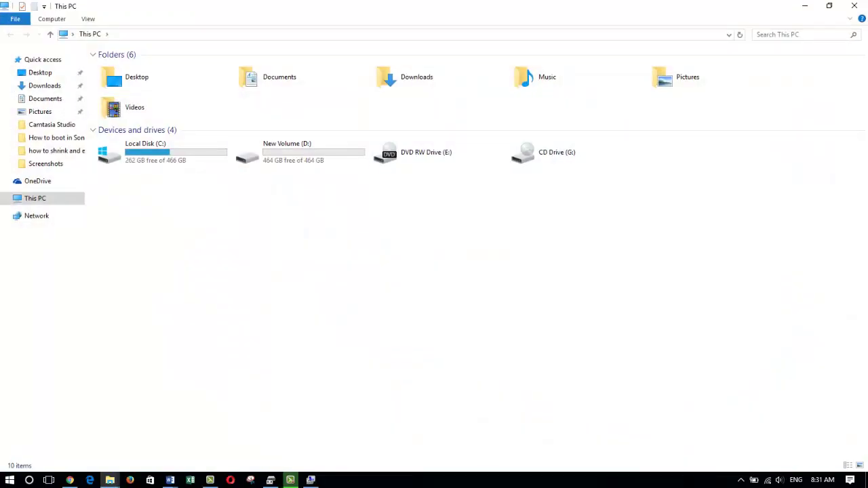
{"action": "left_click", "coordinate": [299, 151]}
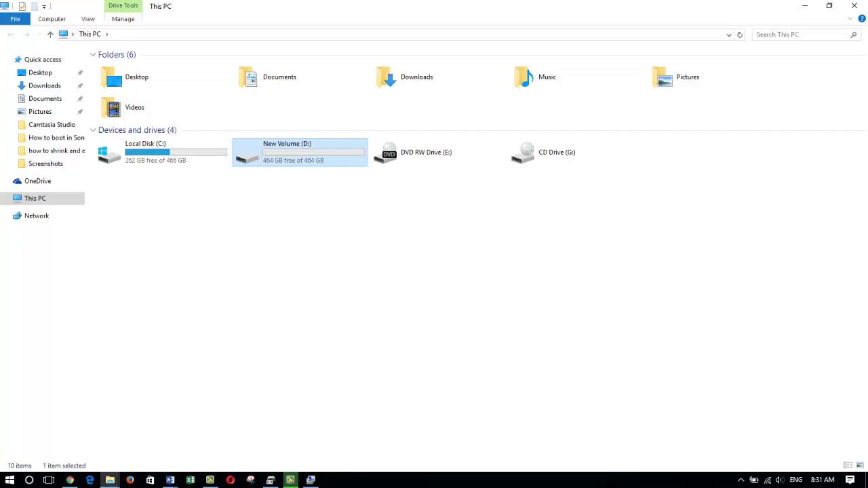
{"action": "left_click", "coordinate": [163, 152]}
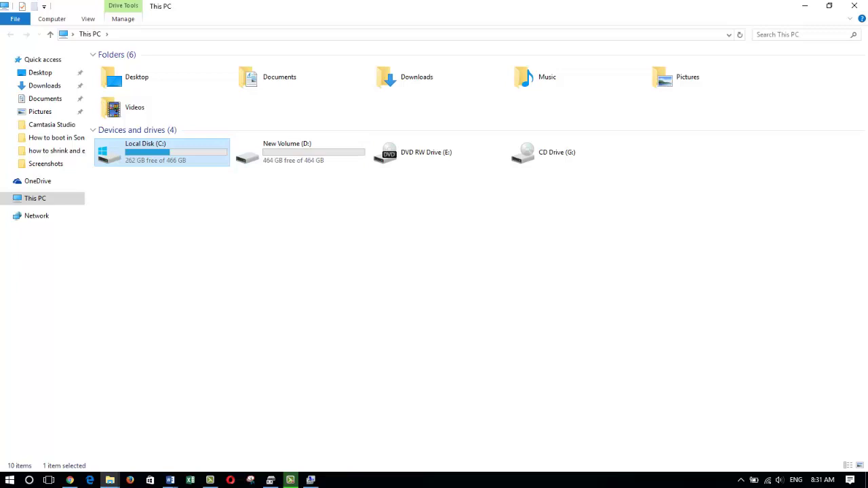
{"action": "left_click", "coordinate": [300, 152]}
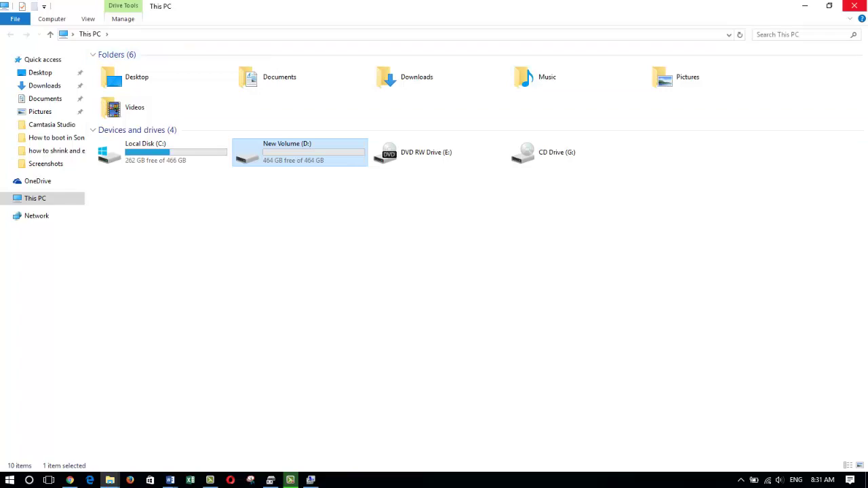
{"action": "left_click", "coordinate": [855, 6]}
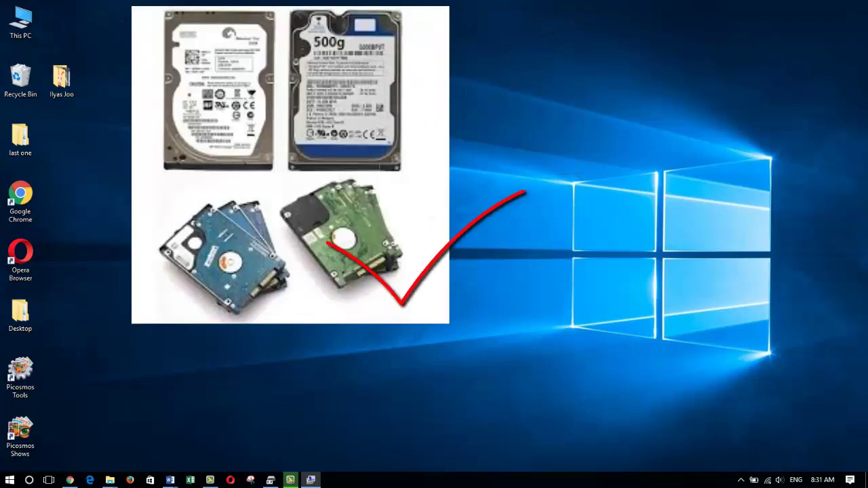
{"action": "left_click", "coordinate": [740, 479]}
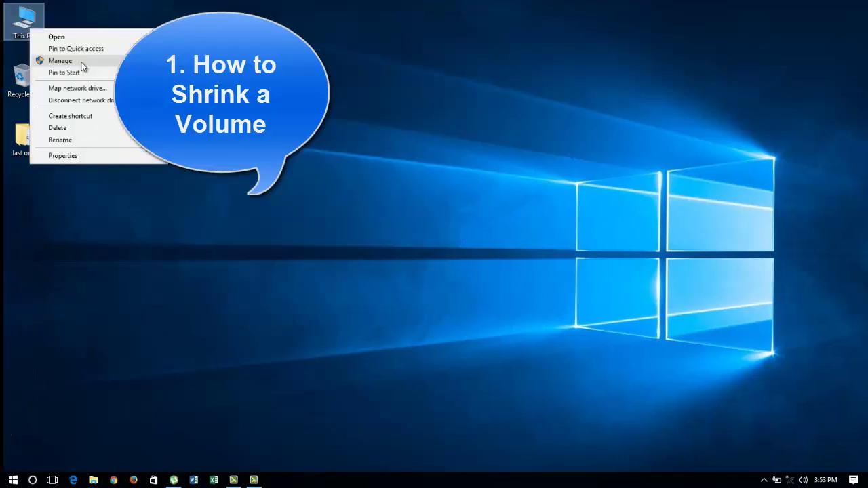
Open Disk Management in the Computer Management console and shrink the C: volume by 476121 MB
{"action": "left_click", "coordinate": [80, 59]}
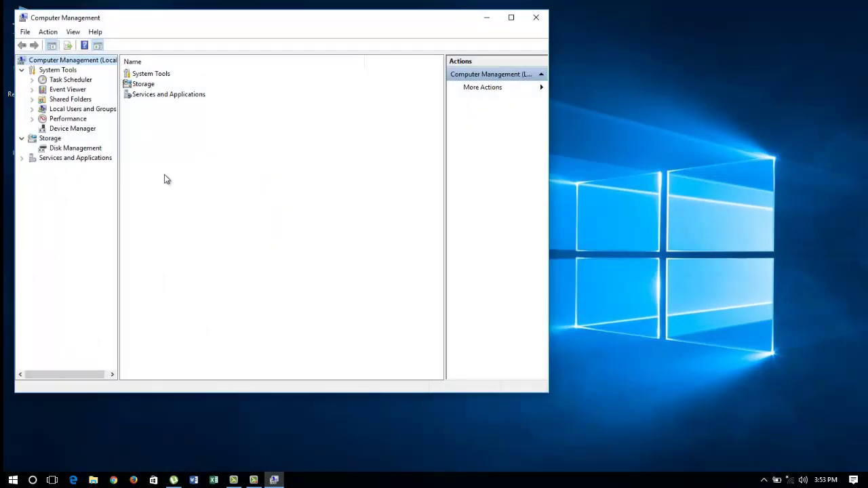
{"action": "left_click", "coordinate": [76, 148]}
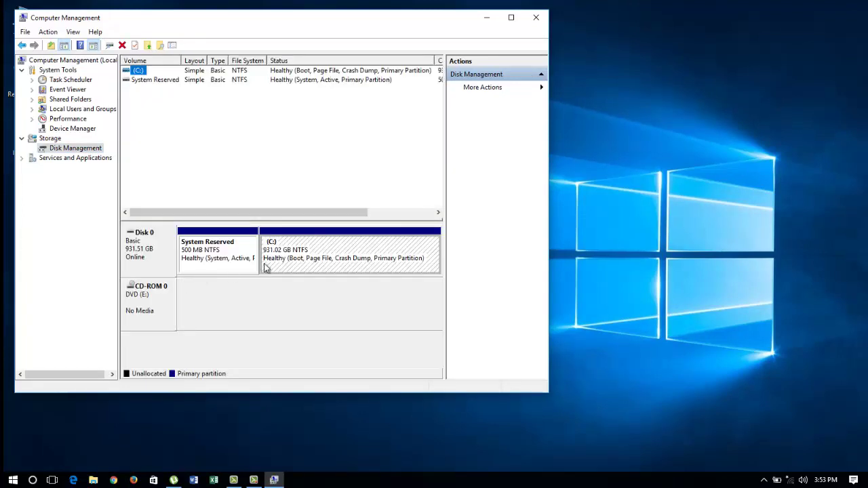
{"action": "right_click", "coordinate": [332, 254]}
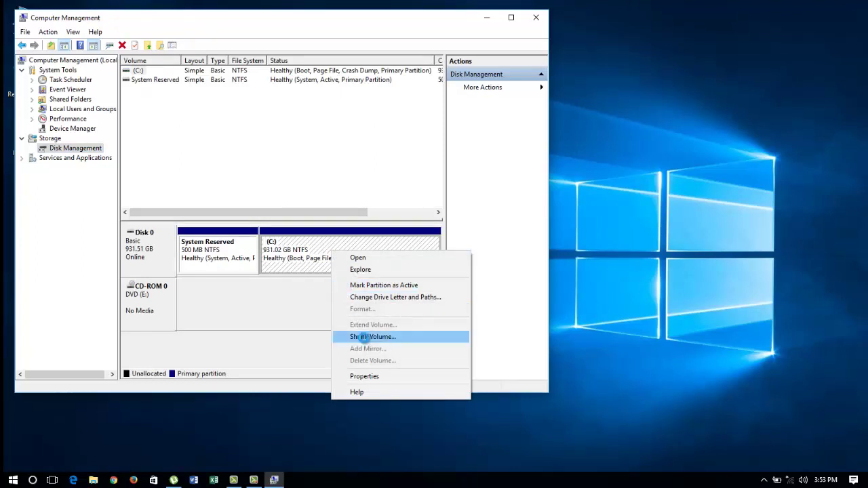
{"action": "left_click", "coordinate": [373, 337]}
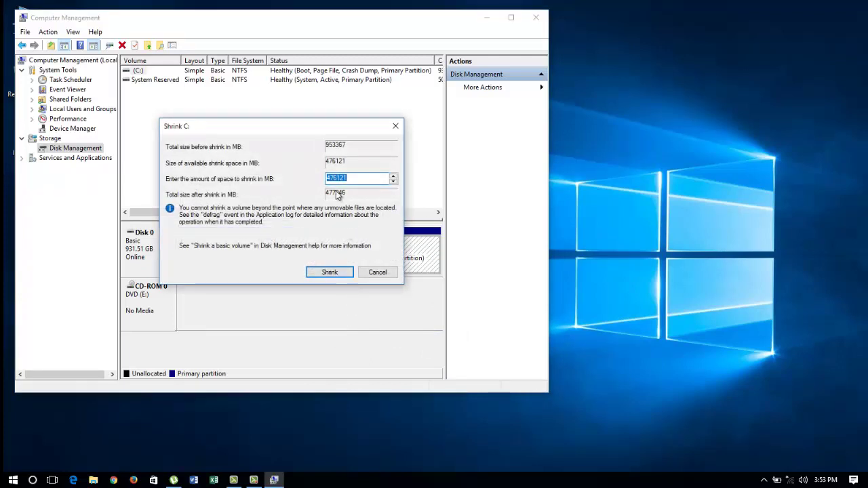
{"action": "left_click", "coordinate": [332, 179]}
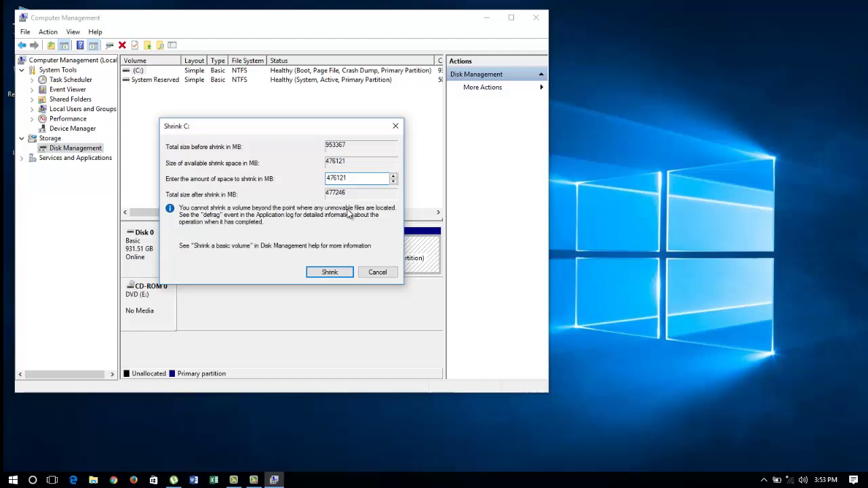
{"action": "left_click", "coordinate": [338, 273]}
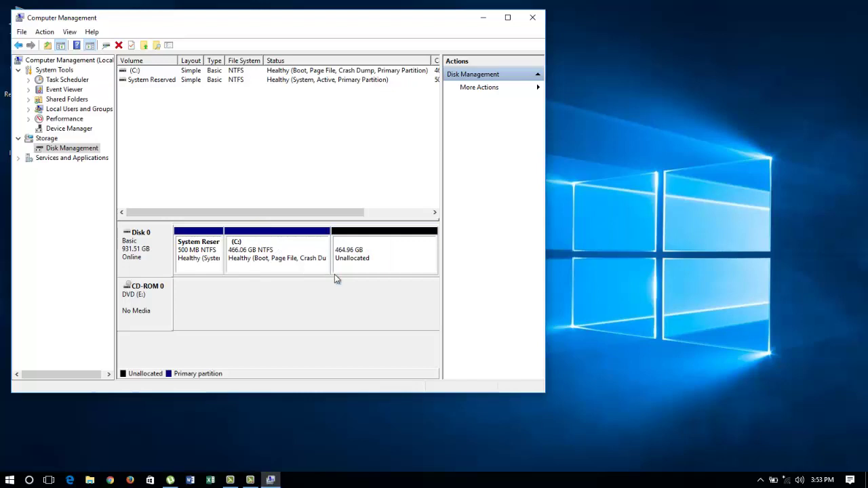
Check the options for the unallocated space on Disk 0 and view the drives listed in This PC
{"action": "right_click", "coordinate": [382, 270]}
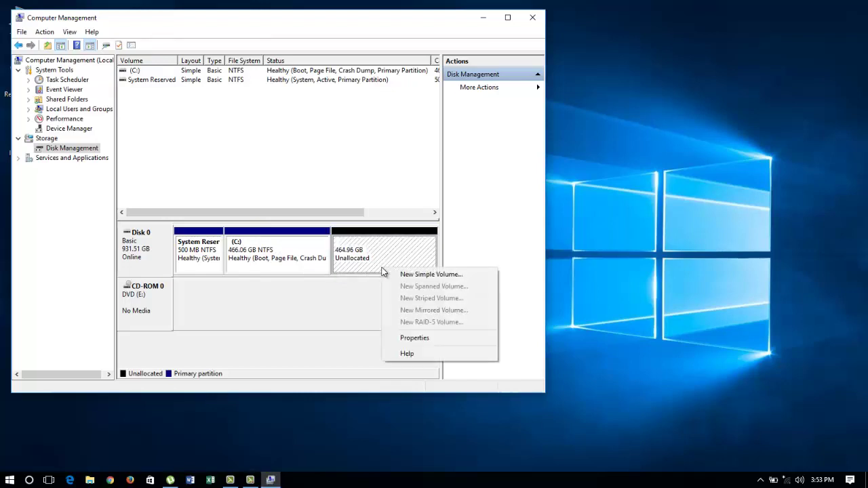
{"action": "left_click", "coordinate": [484, 19]}
{"action": "double_click", "coordinate": [21, 22]}
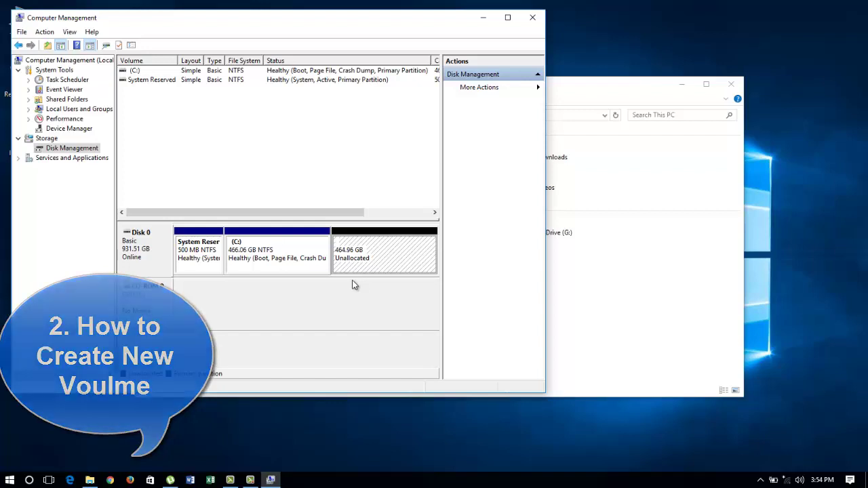
Set up a new simple volume of 476120 MB in the unallocated space and assign it drive letter D
{"action": "right_click", "coordinate": [372, 266]}
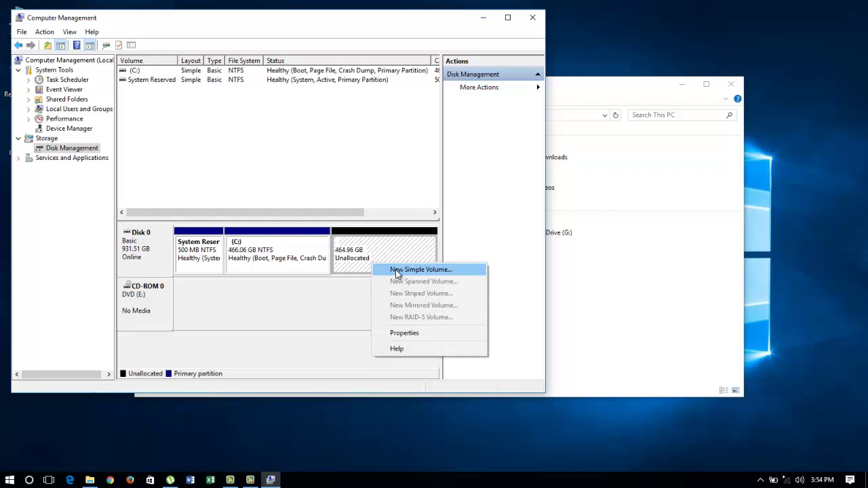
{"action": "left_click", "coordinate": [398, 271]}
{"action": "left_click", "coordinate": [338, 267]}
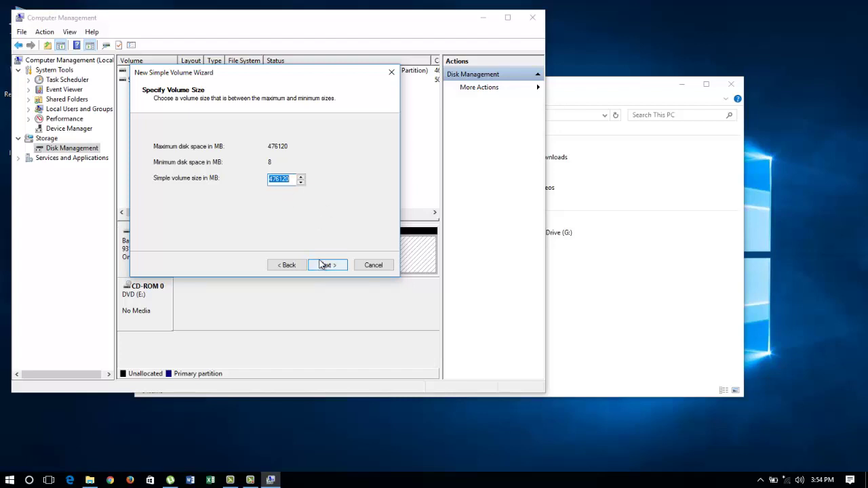
{"action": "left_click", "coordinate": [322, 265]}
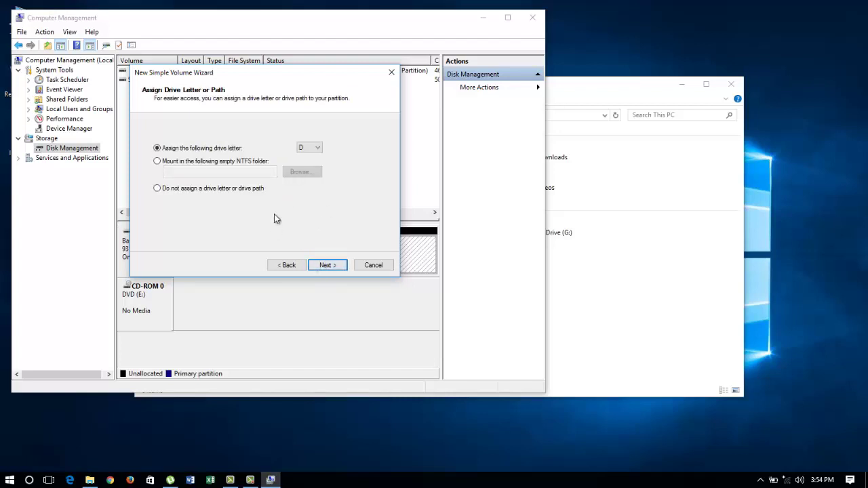
{"action": "left_click", "coordinate": [317, 150]}
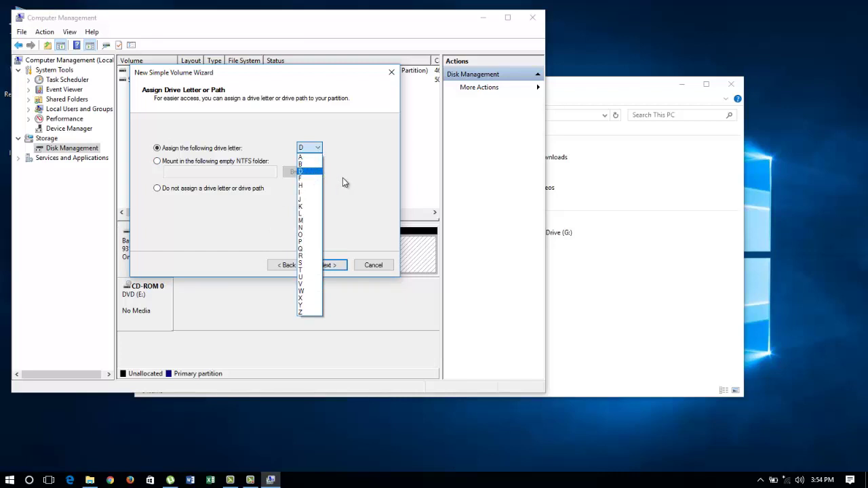
{"action": "left_click", "coordinate": [343, 178]}
{"action": "left_click", "coordinate": [322, 270]}
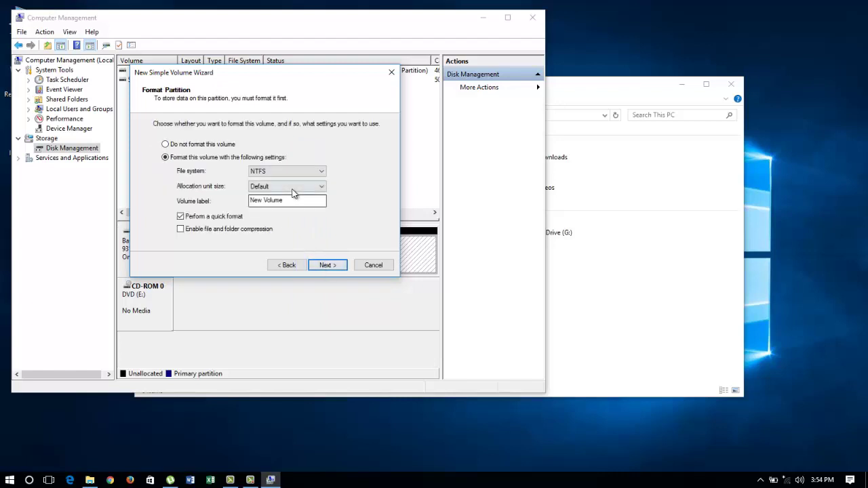
Label the new volume My File and finish creating it with NTFS, default allocation unit size and quick format
{"action": "left_click_drag", "start_coordinate": [296, 199], "coordinate": [231, 196]}
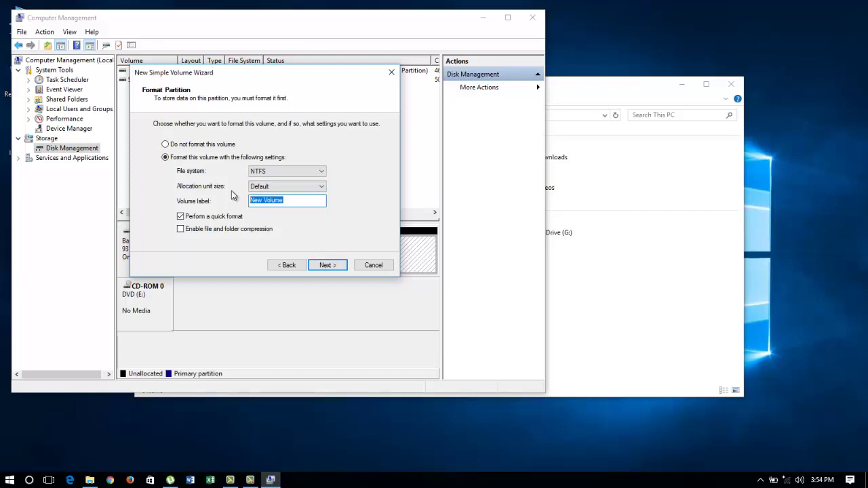
{"action": "type", "text": "My File"}
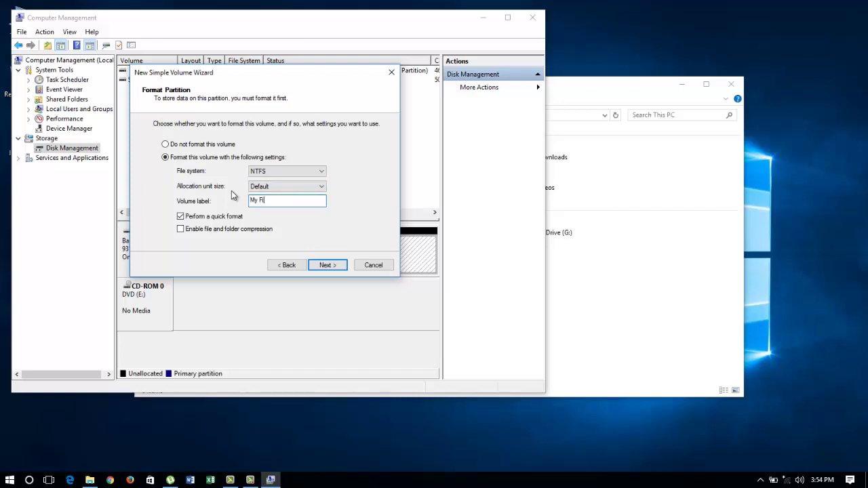
{"action": "left_click", "coordinate": [327, 265]}
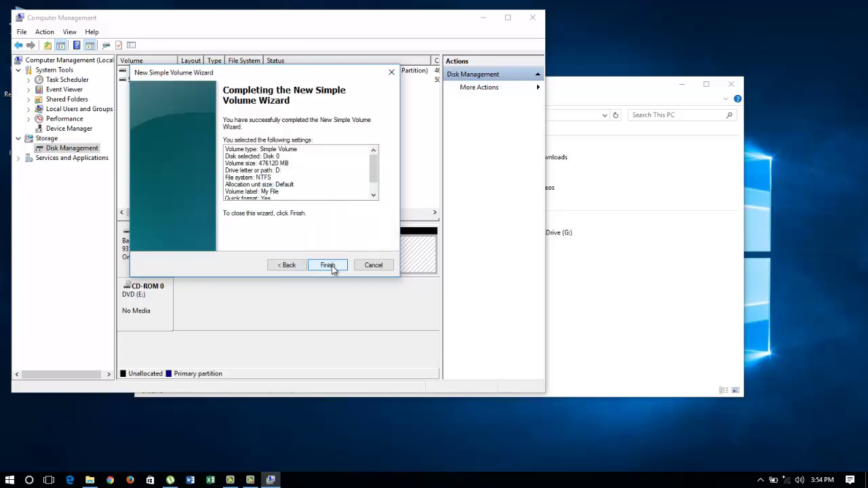
{"action": "left_click", "coordinate": [331, 266]}
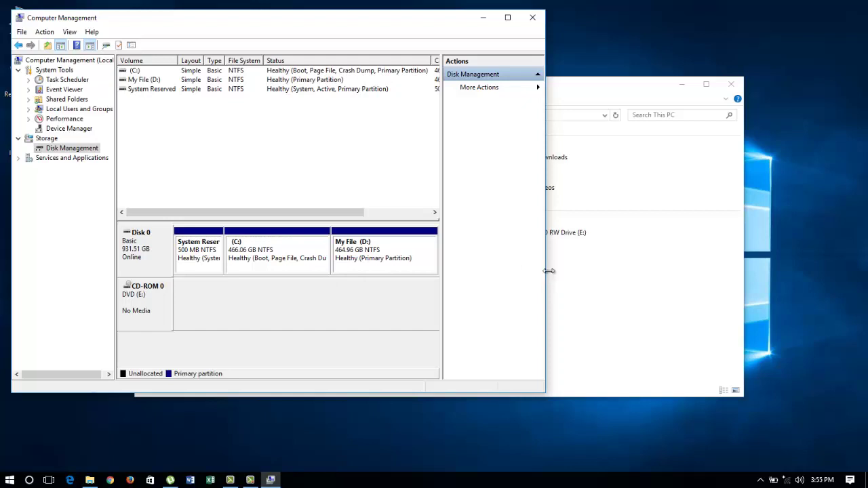
View the contents of the new My File (D:) drive, and close File Explorer and Computer Management
{"action": "left_click", "coordinate": [596, 292]}
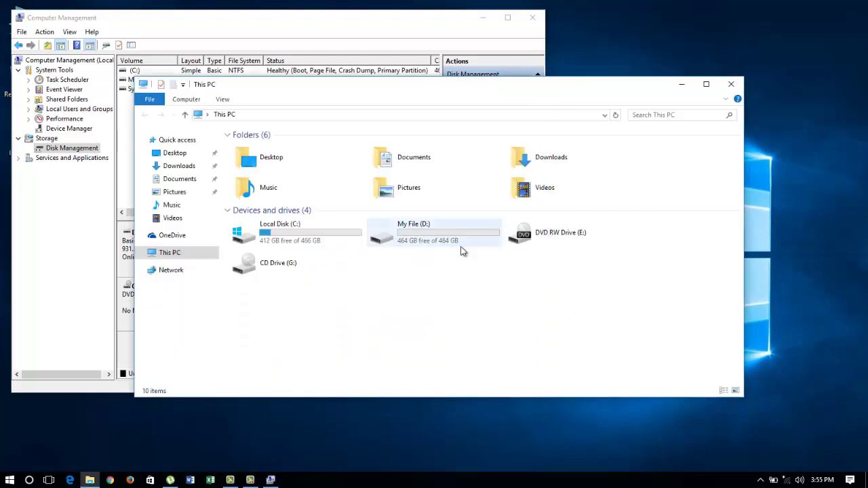
{"action": "double_click", "coordinate": [432, 241]}
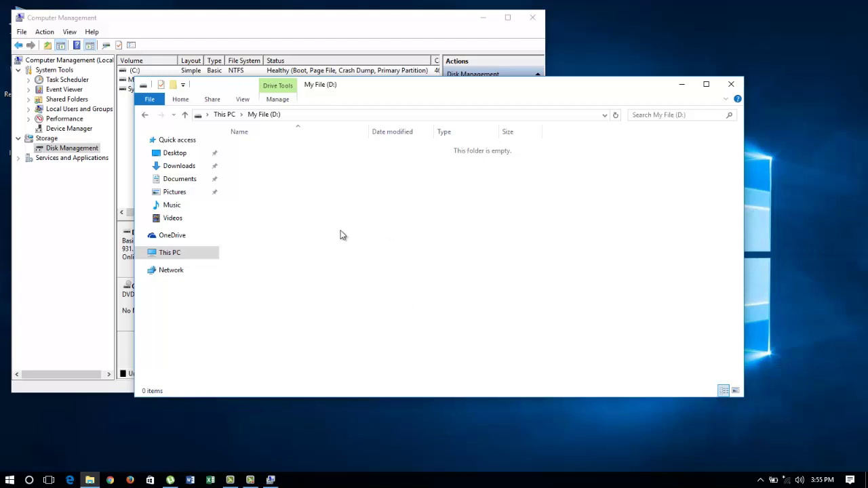
{"action": "left_click", "coordinate": [731, 85]}
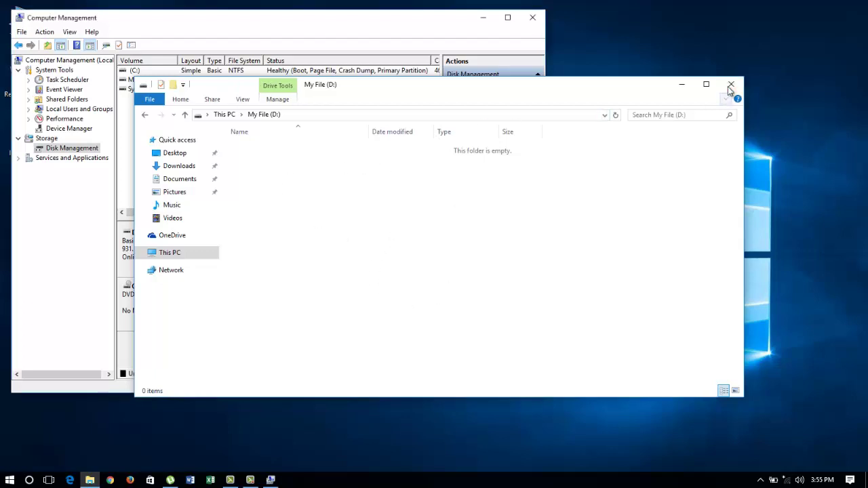
{"action": "left_click", "coordinate": [534, 21]}
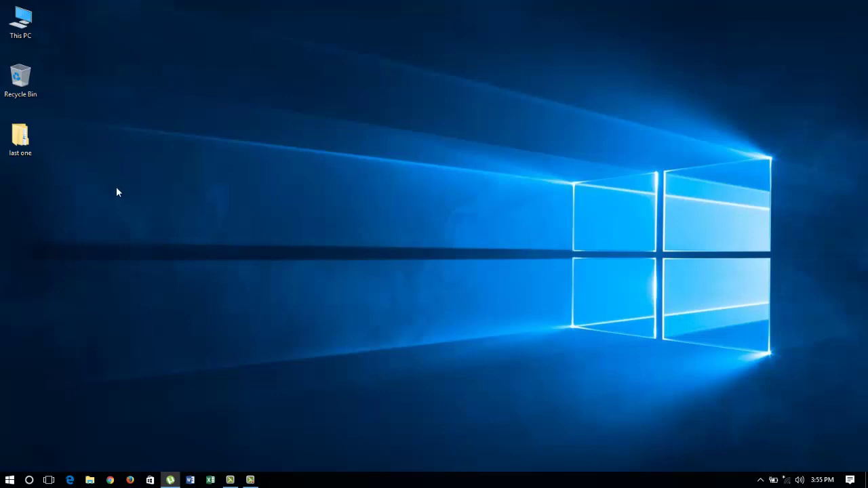
Open the standalone Disk Management tool and maximize its window
{"action": "key", "text": "super+x"}
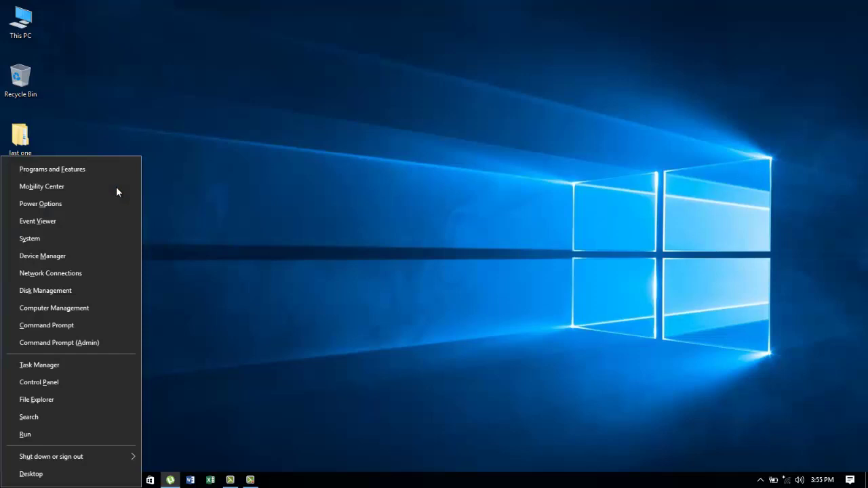
{"action": "left_click", "coordinate": [82, 290]}
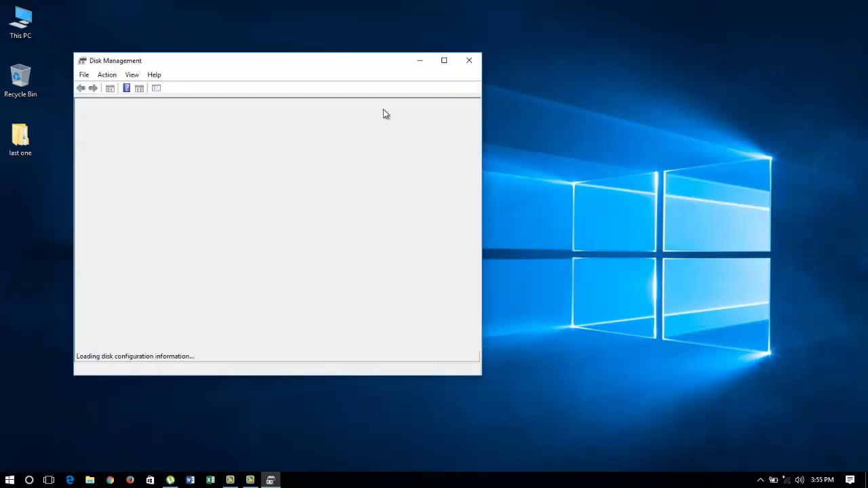
{"action": "left_click", "coordinate": [446, 60]}
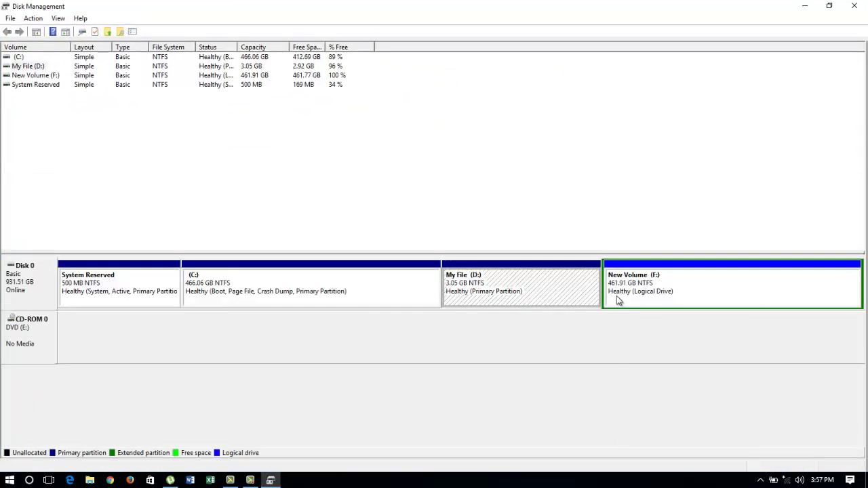
Delete the New Volume (F:) logical drive from Disk 0, accepting the loss of its data
{"action": "right_click", "coordinate": [616, 296]}
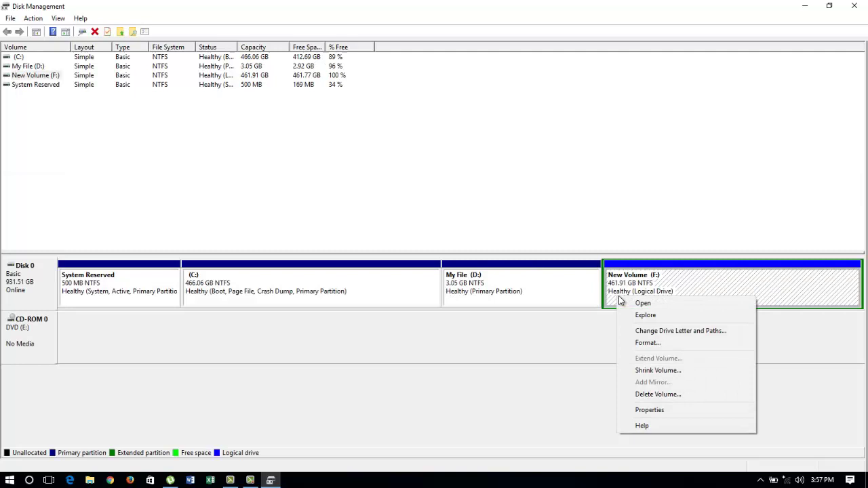
{"action": "left_click", "coordinate": [671, 397]}
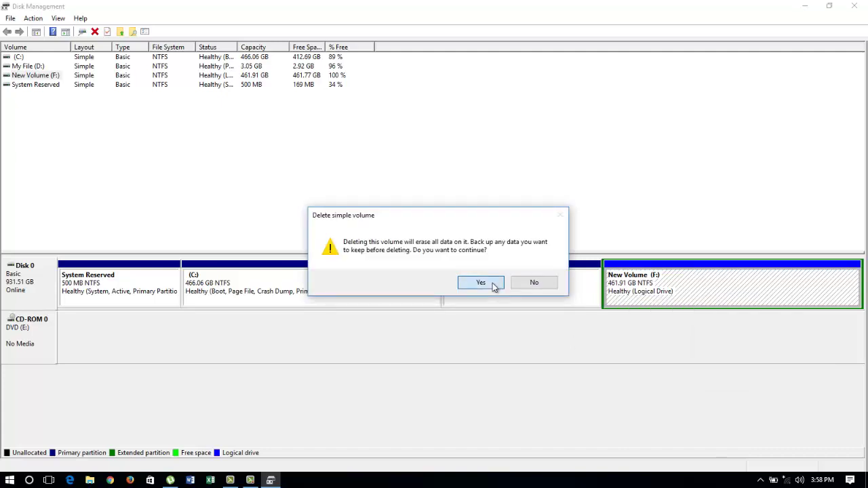
{"action": "left_click", "coordinate": [492, 283]}
{"action": "right_click", "coordinate": [587, 285]}
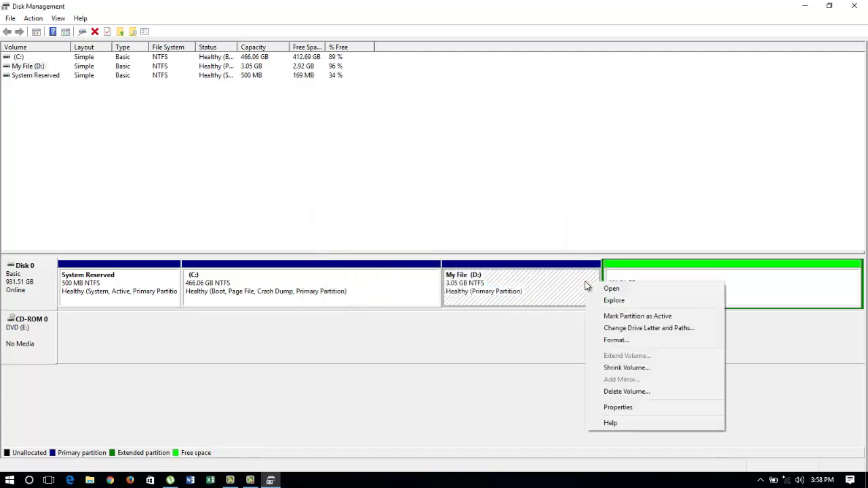
{"action": "left_click", "coordinate": [631, 304]}
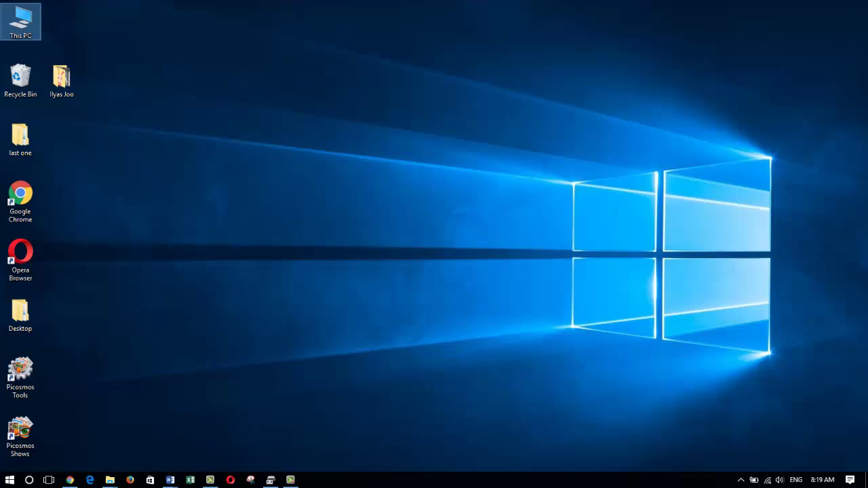
Open Computer Management for this PC and show its Disk Management view
{"action": "right_click", "coordinate": [26, 27]}
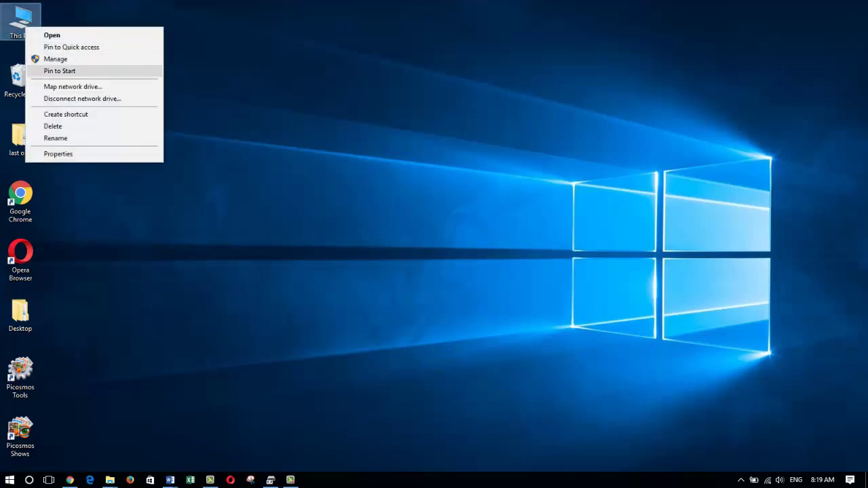
{"action": "left_click", "coordinate": [55, 59]}
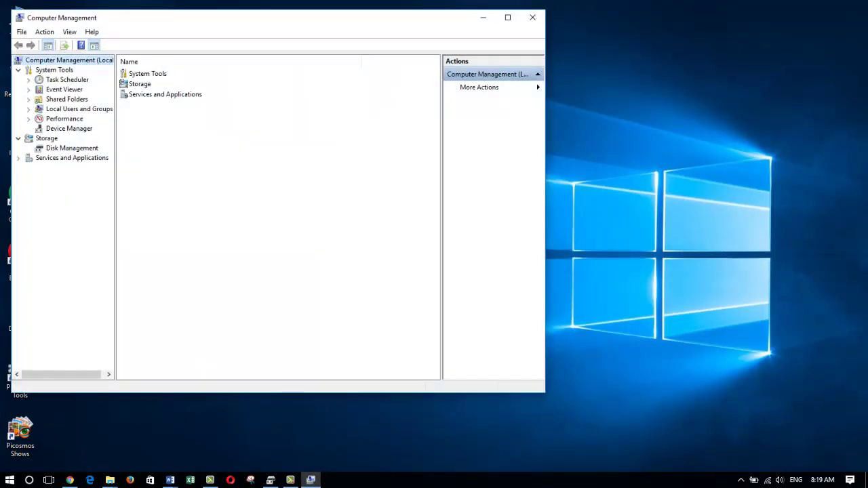
{"action": "left_click", "coordinate": [71, 148]}
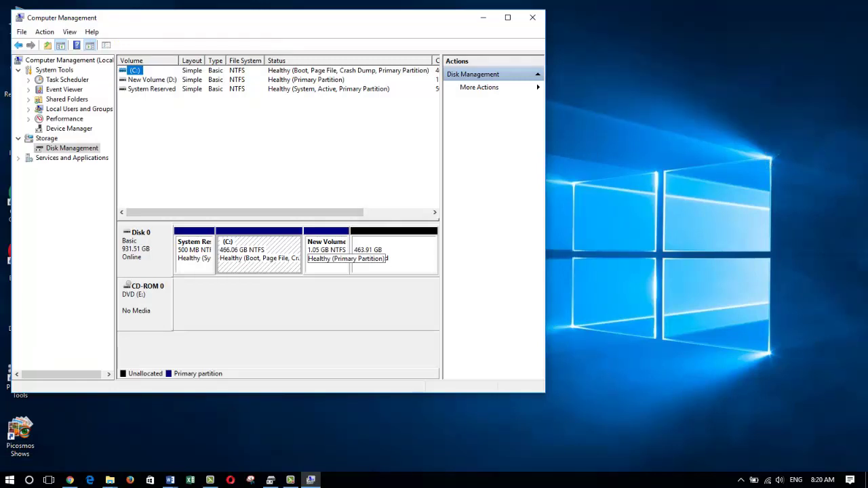
Extend New Volume (D:) by 475046 MB, using all the unallocated space on Disk 0
{"action": "left_click", "coordinate": [326, 251]}
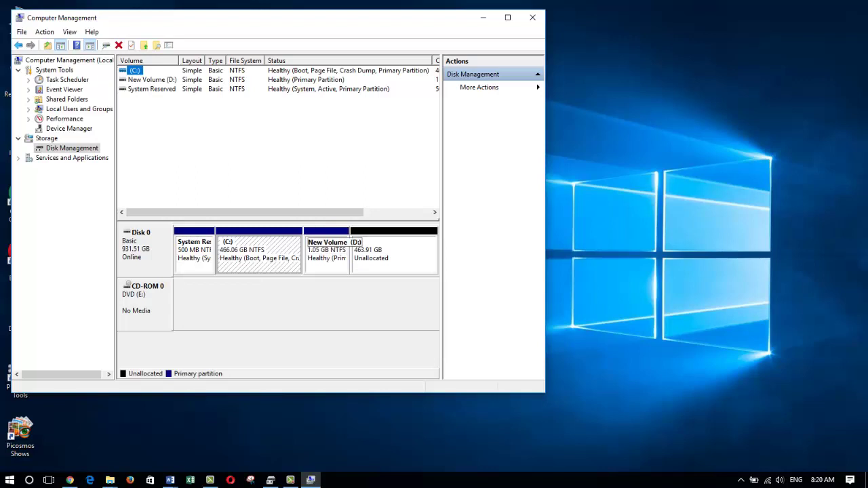
{"action": "right_click", "coordinate": [332, 269]}
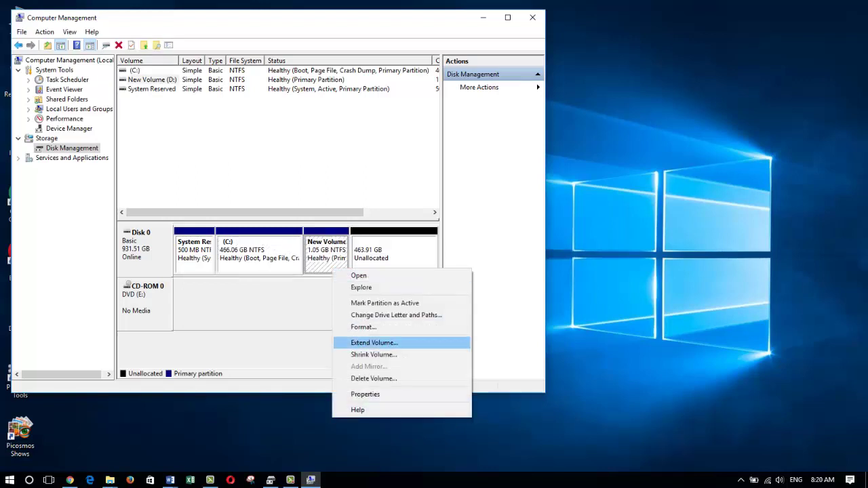
{"action": "key", "text": "Return"}
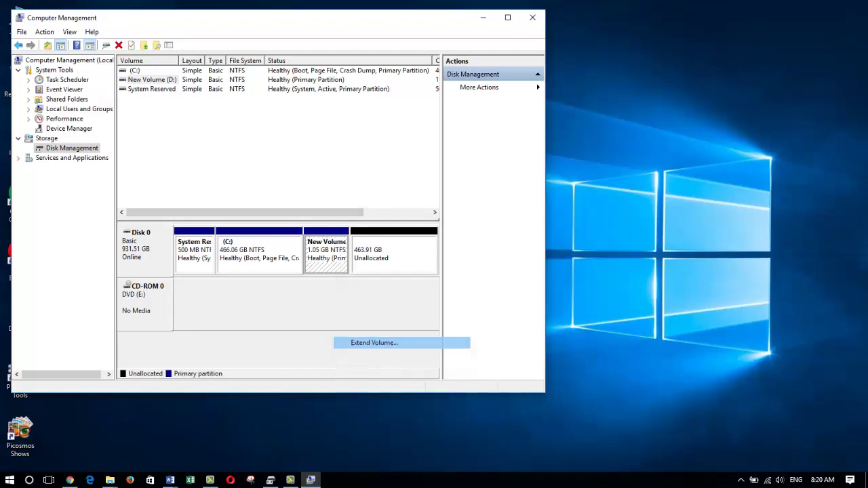
{"action": "key", "text": "Return"}
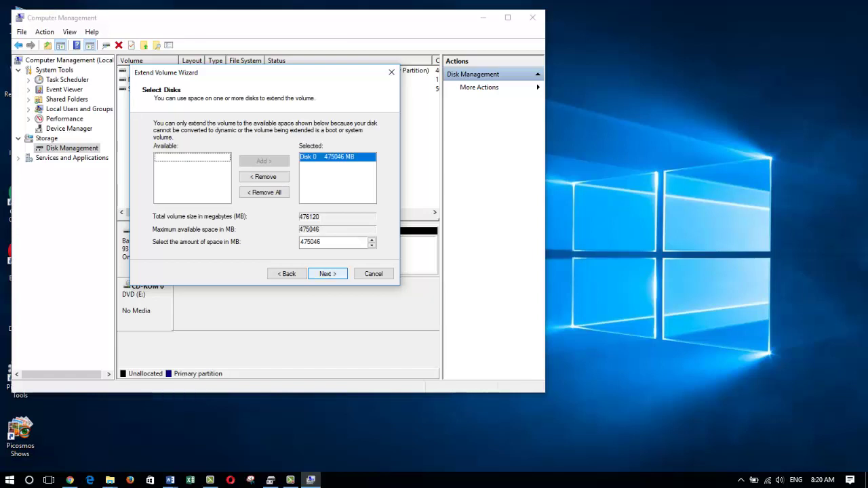
{"action": "key", "text": "Return"}
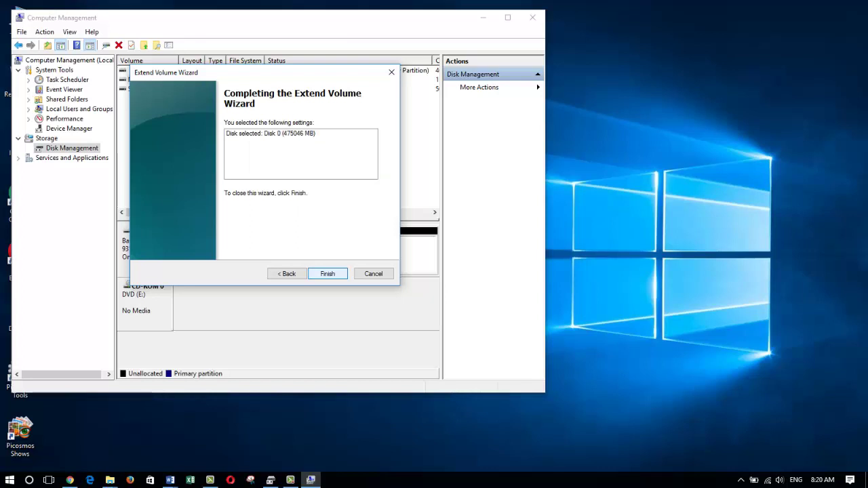
{"action": "key", "text": "Return"}
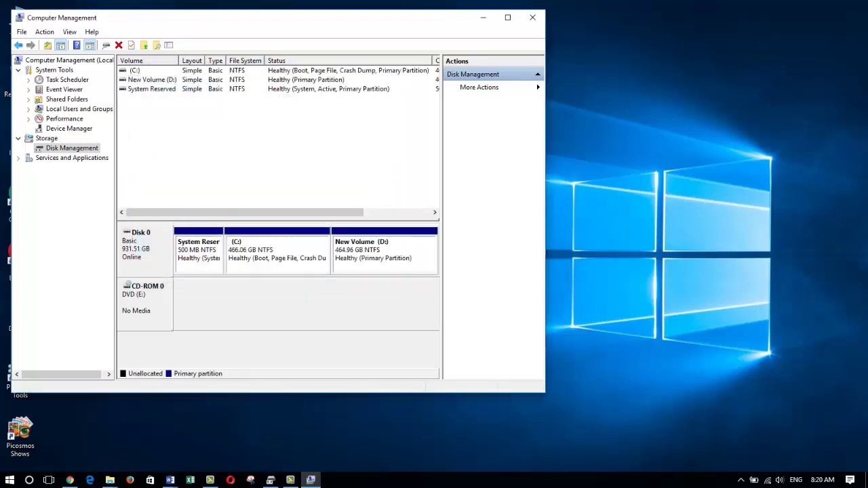